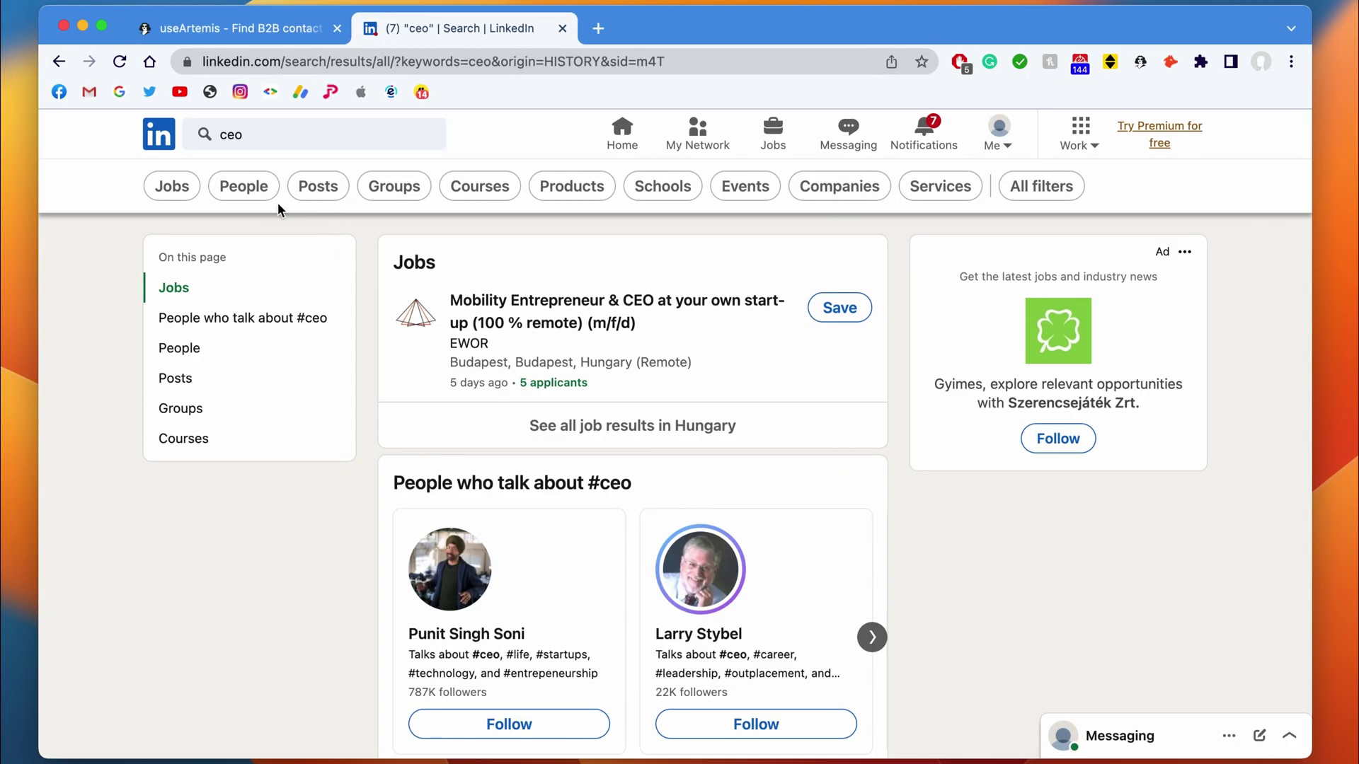
Import the people-only 'ceo' search results into a new useArtemis list named 'LinkedIn CEOs'
left_click(236, 184)
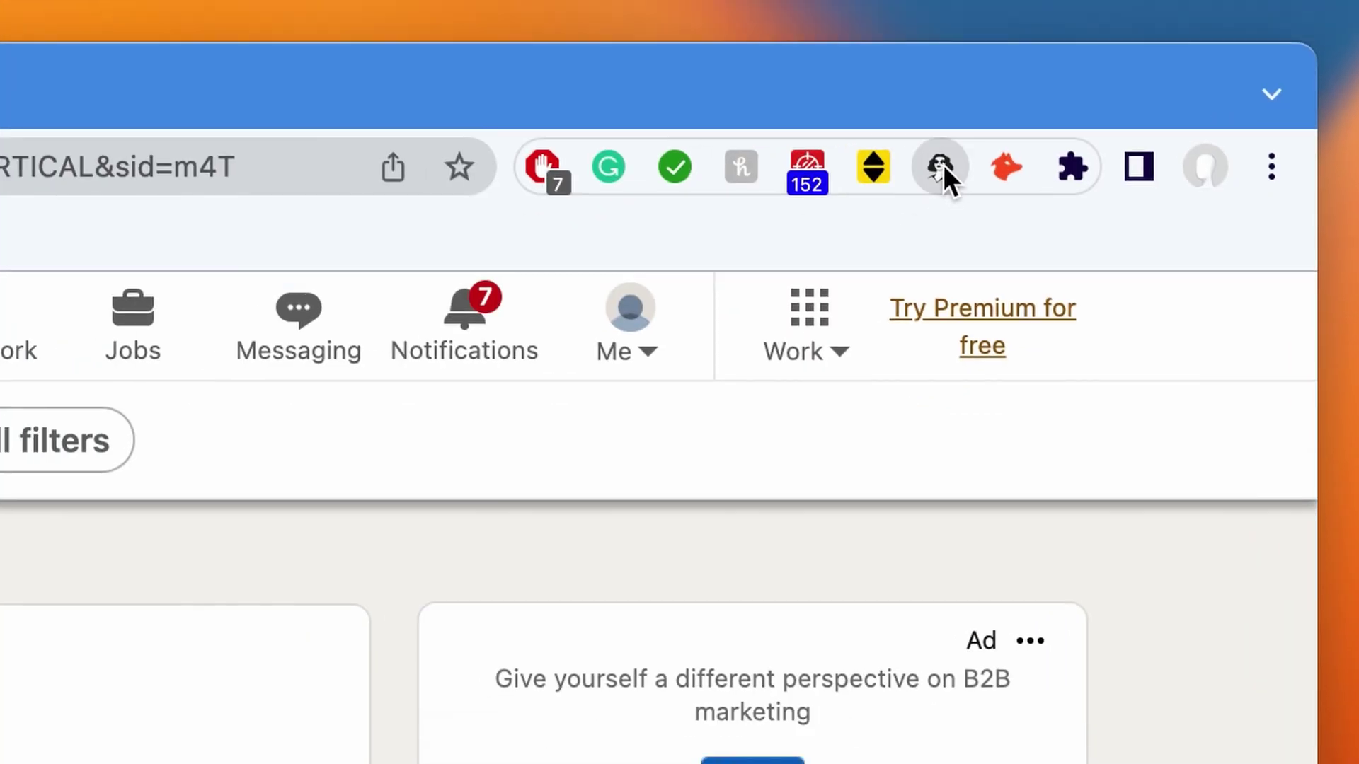
left_click(1140, 64)
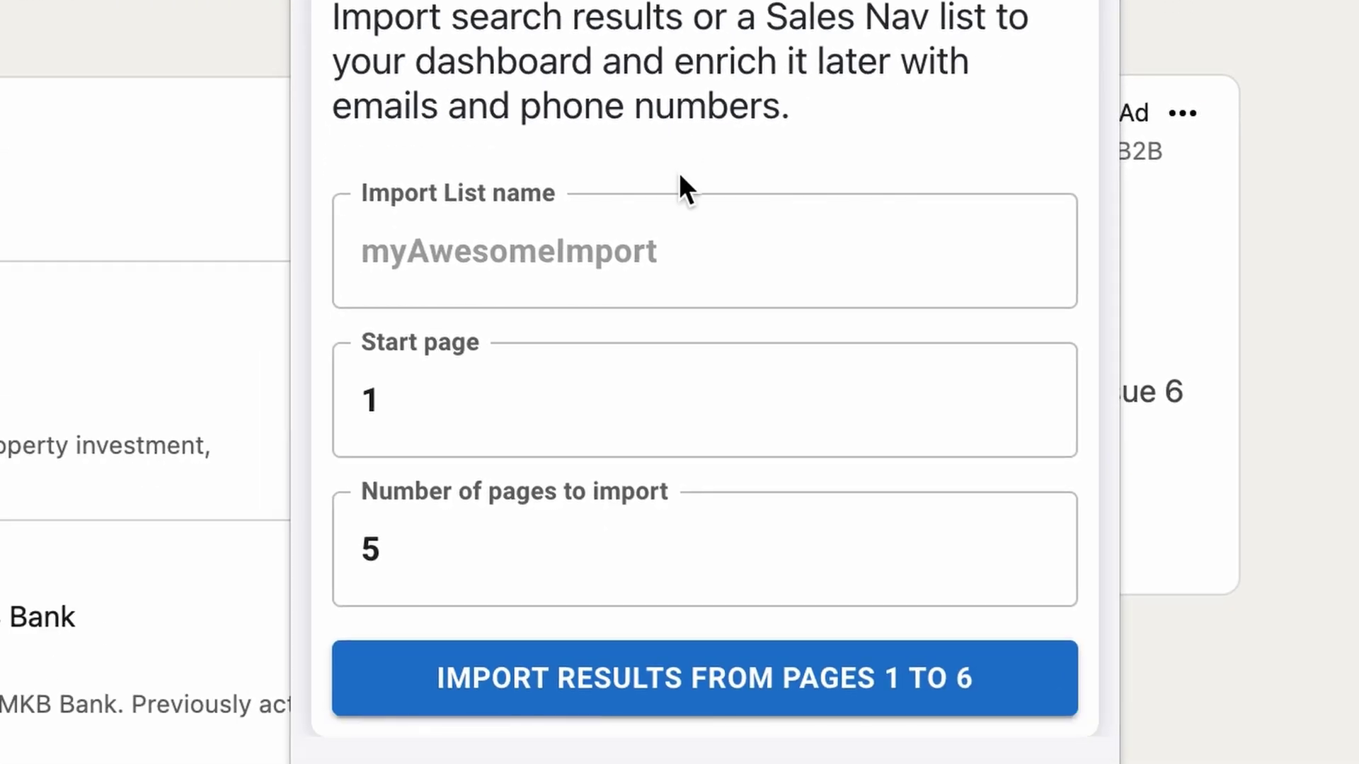
left_click(680, 205)
type("LinkedIn CEOs")
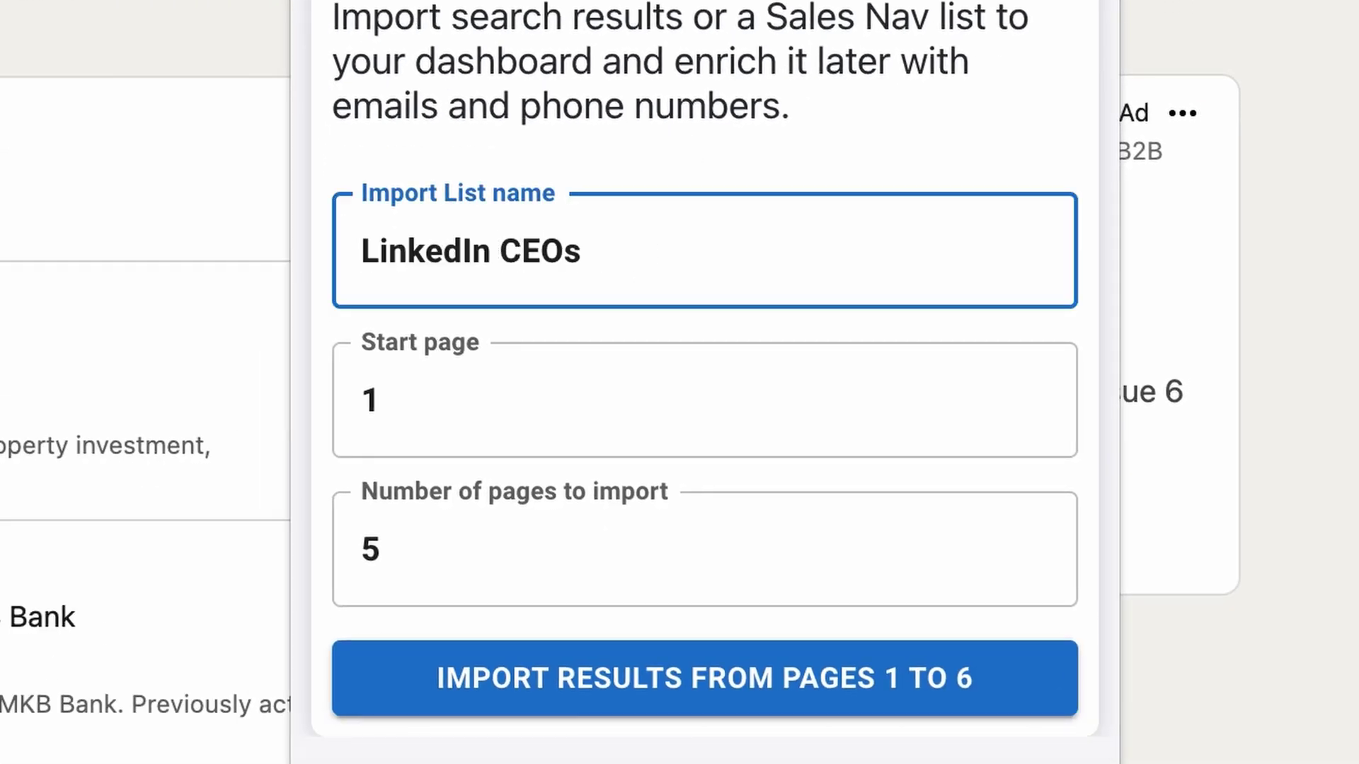
left_click(692, 695)
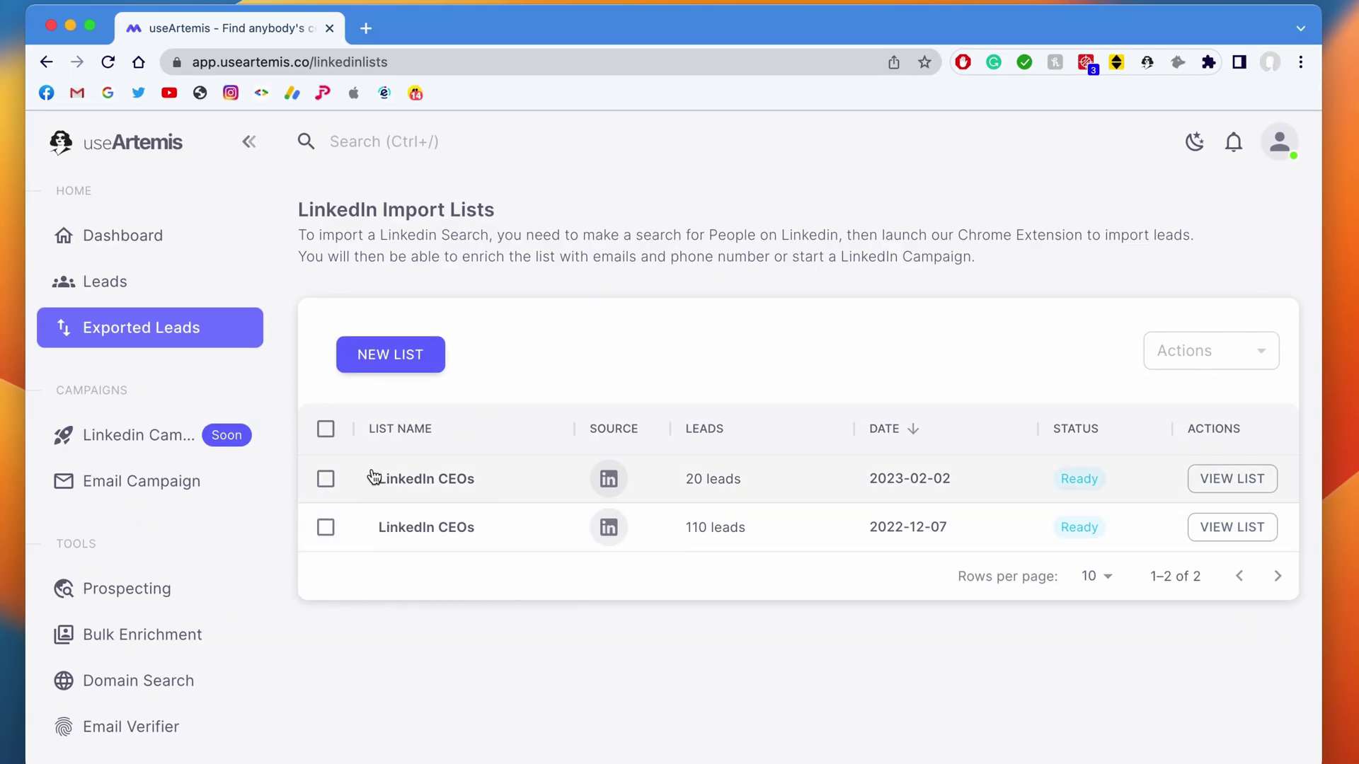
Enrich the 20-lead LinkedIn CEOs list with emails and phones as 'Enriched LinkedIn CEO', then view all lead lists
left_click(424, 477)
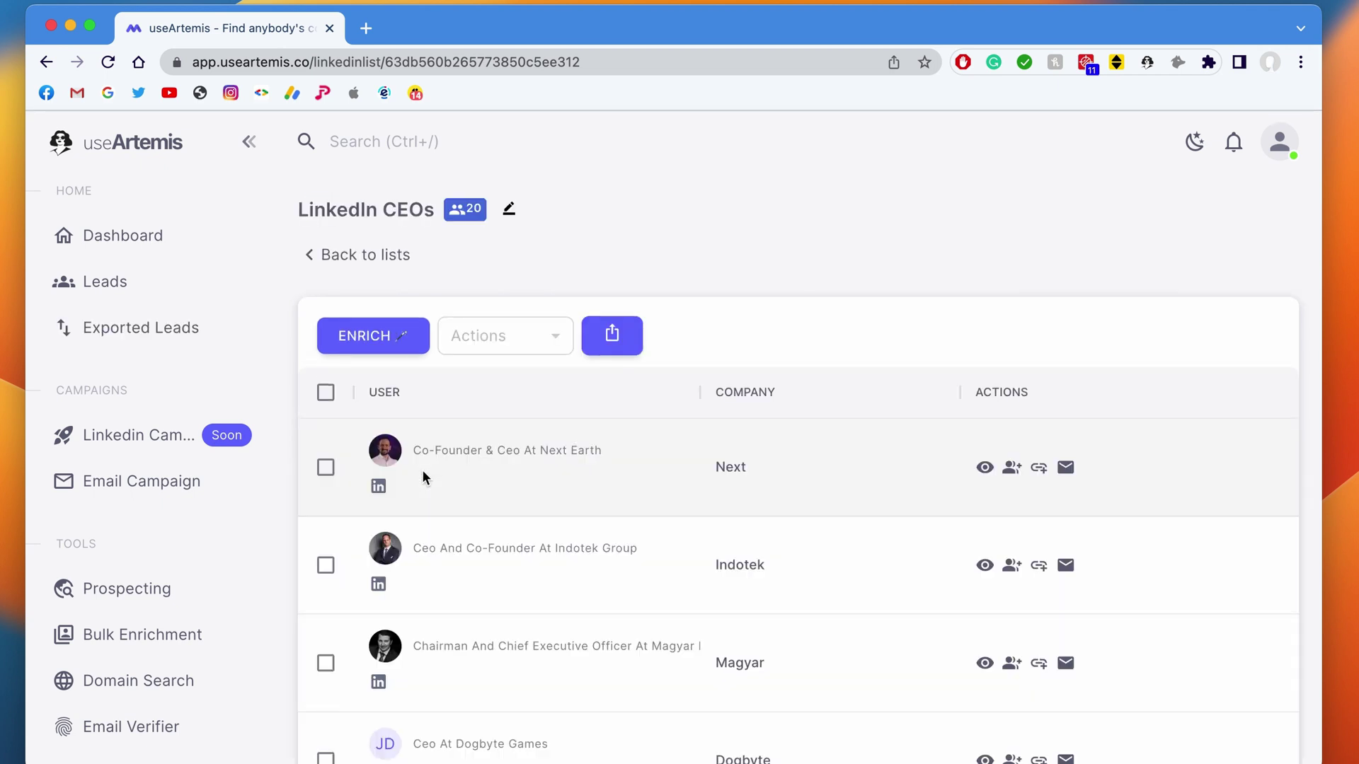
scroll(474, 507, "down", 15)
scroll(474, 508, "up", 15)
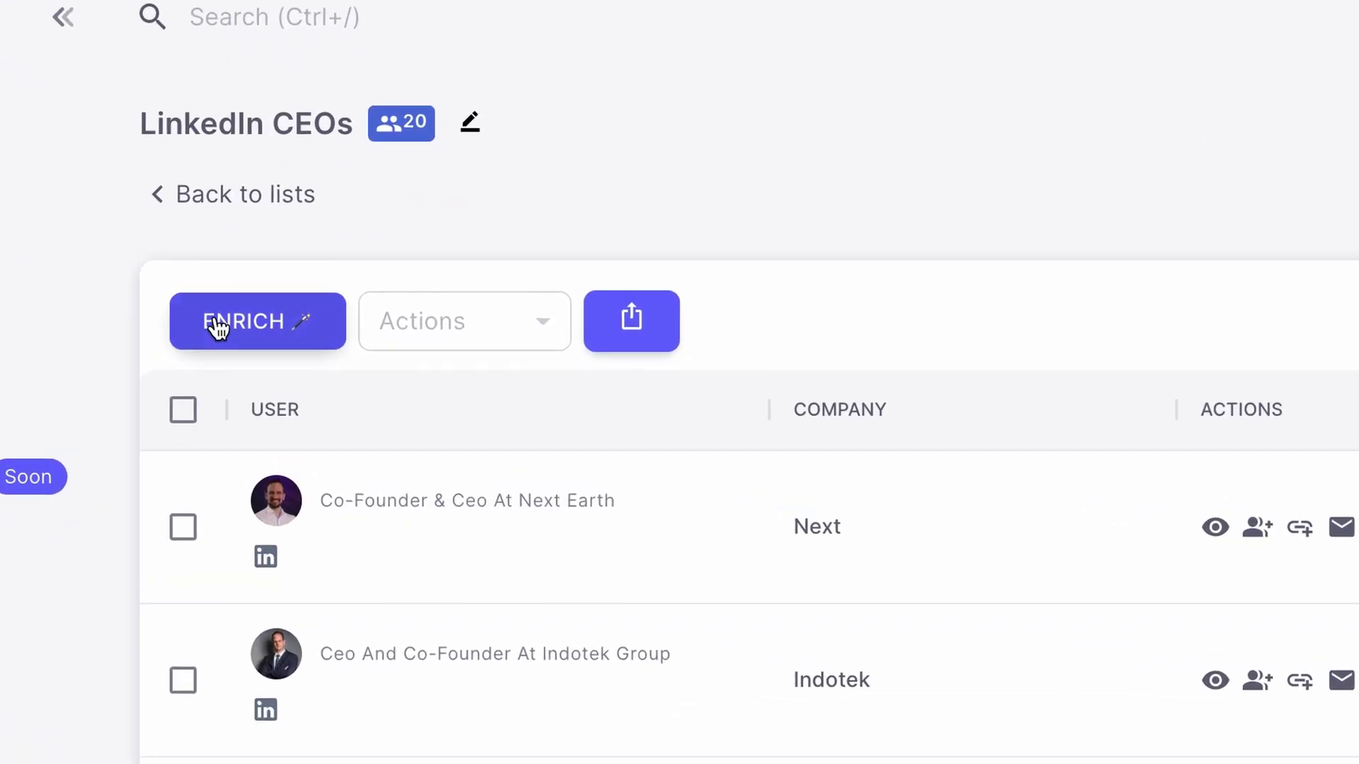
left_click(239, 319)
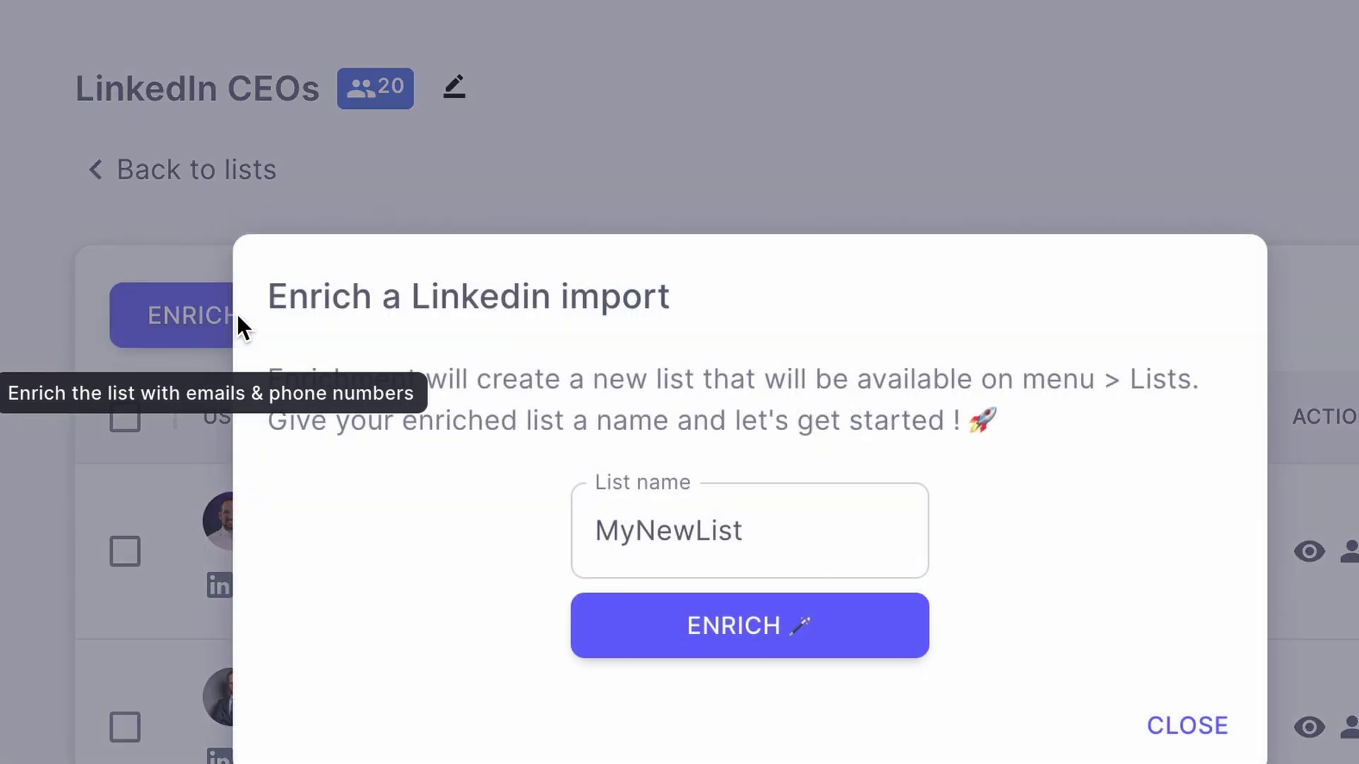
left_click(755, 646)
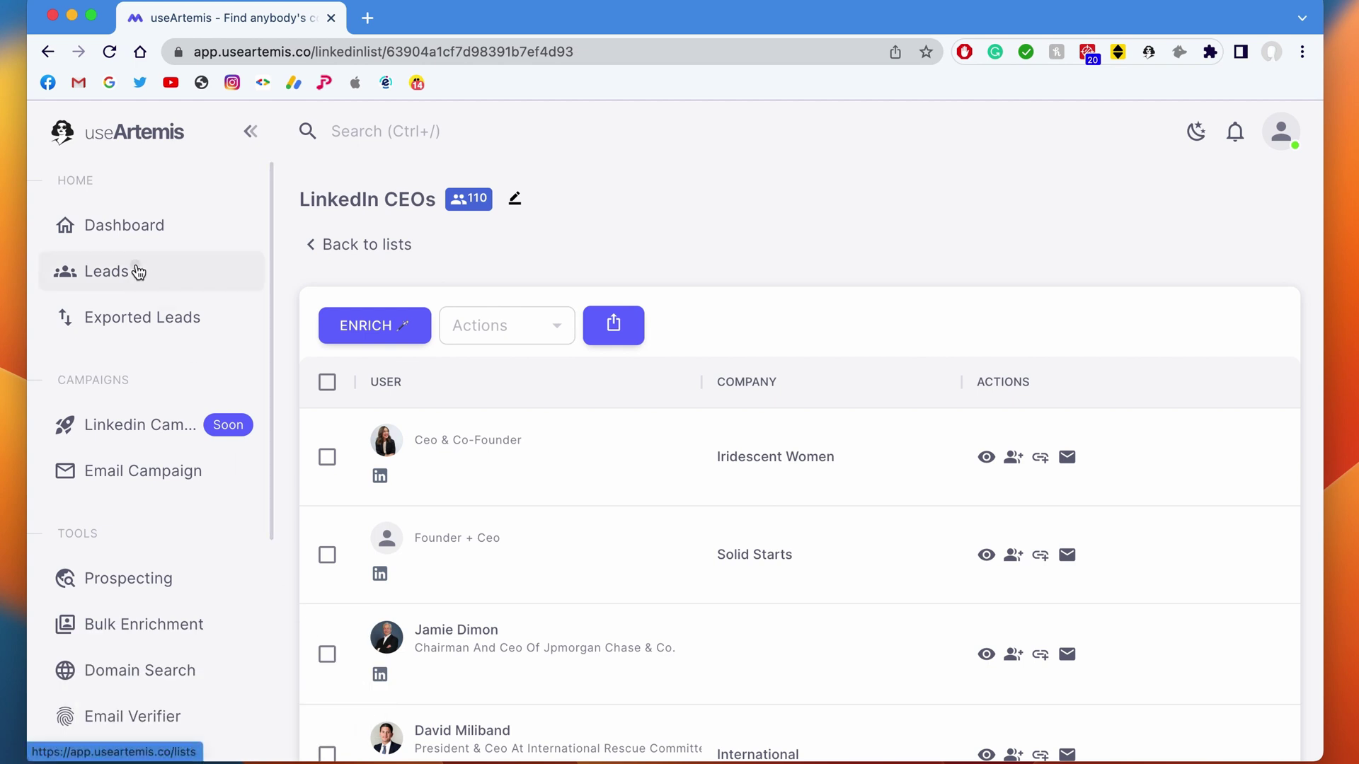
left_click(138, 272)
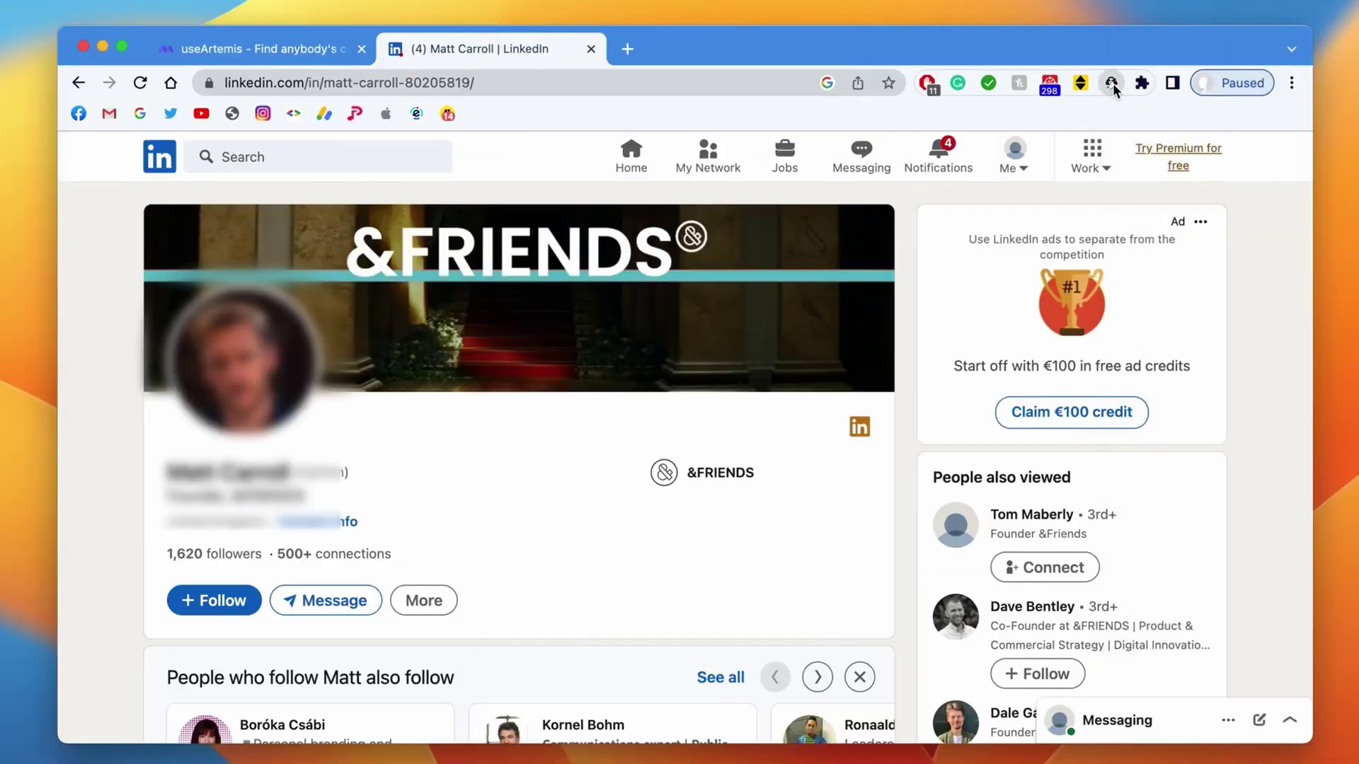
Look up the &FRIENDS founder's contact details with the useArtemis extension
left_click(1110, 85)
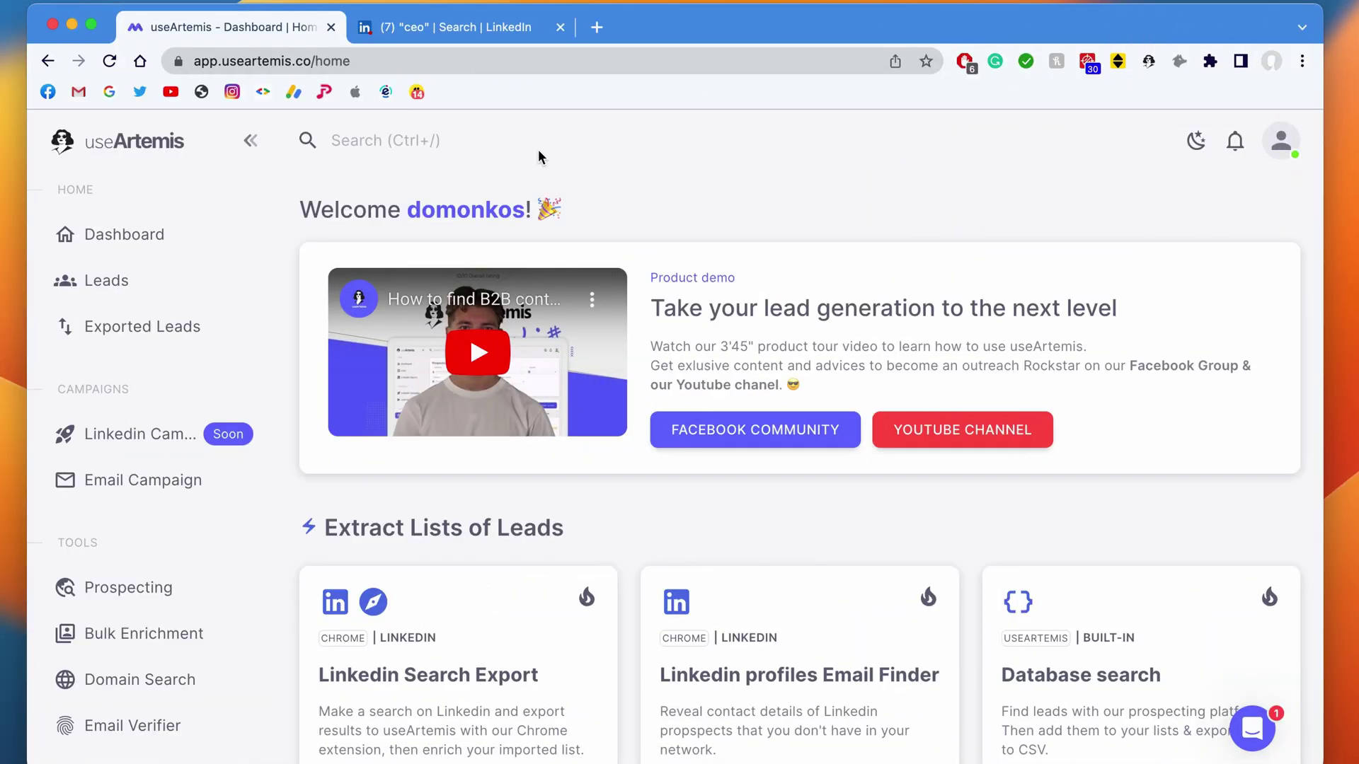
scroll(538, 150, "down", 5)
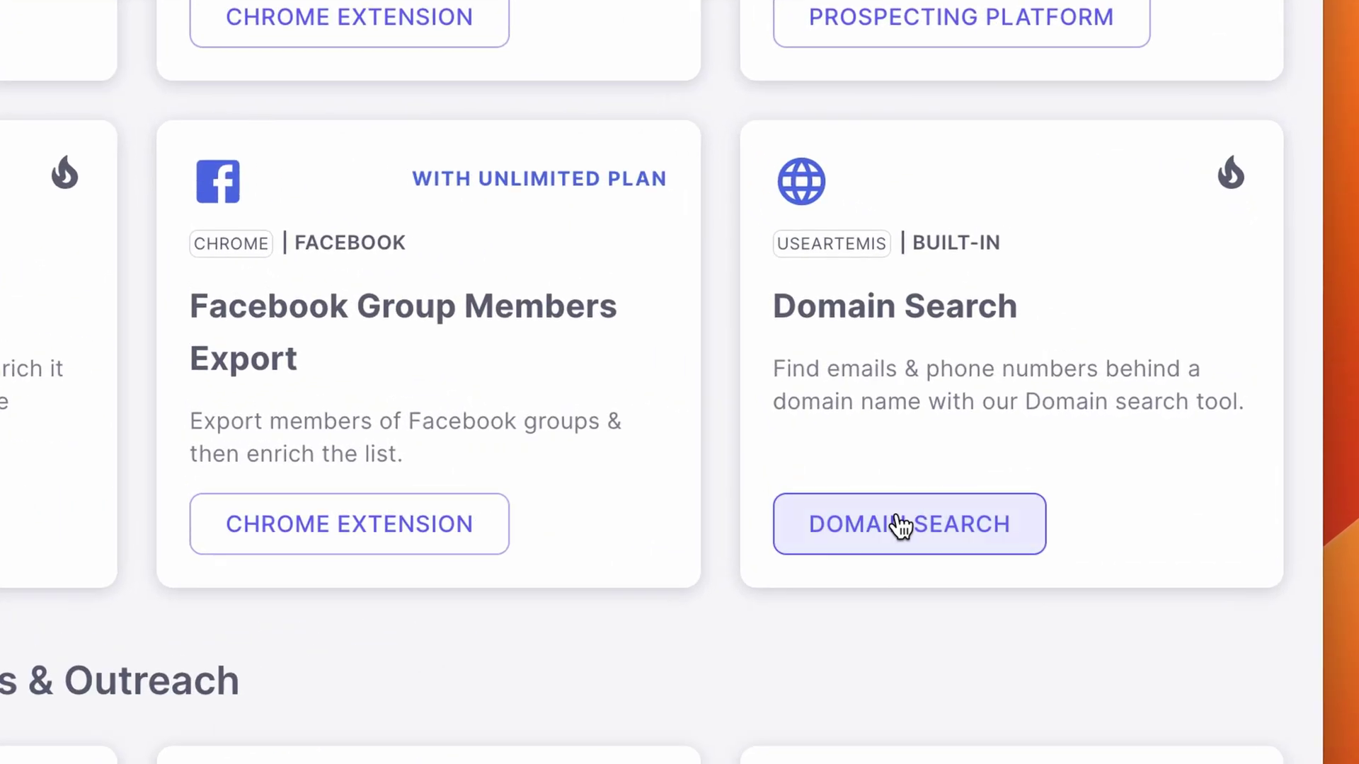
left_click(899, 511)
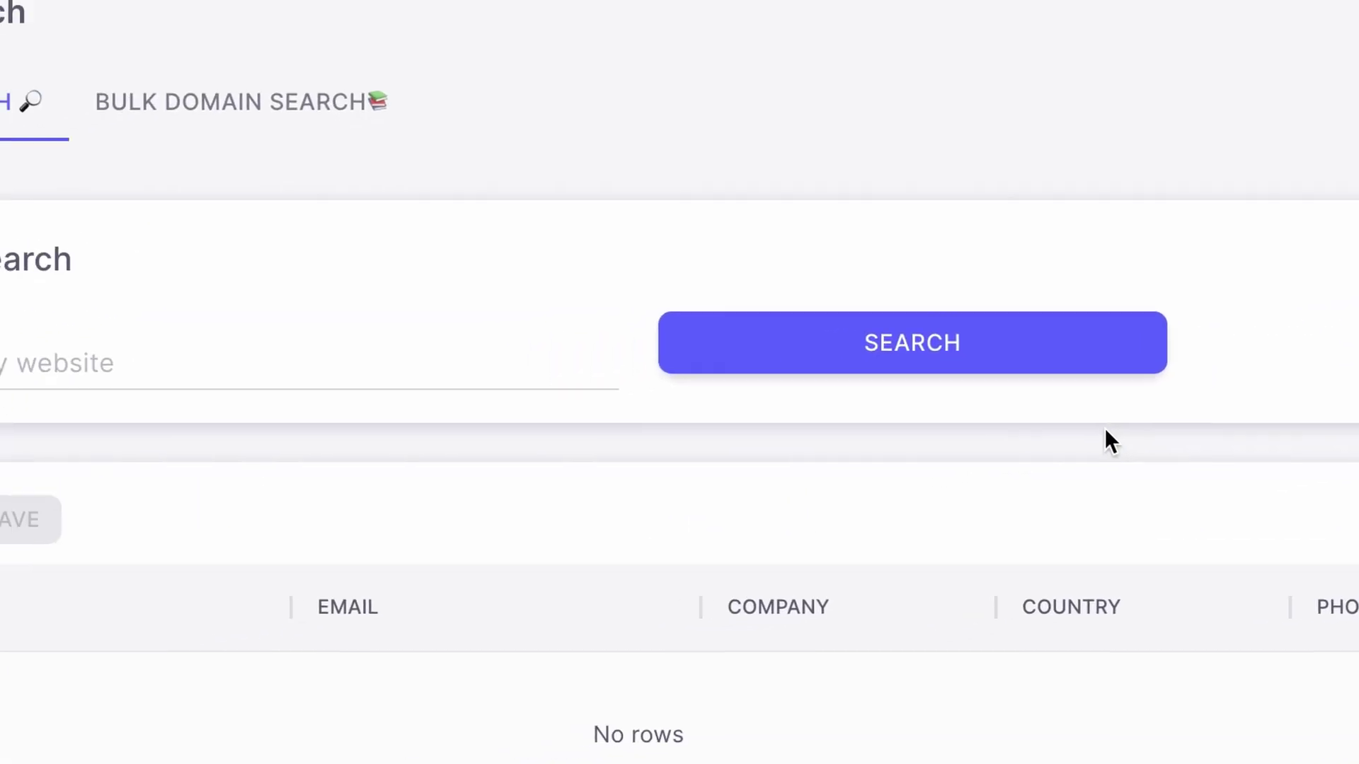
type("www.cnn.com")
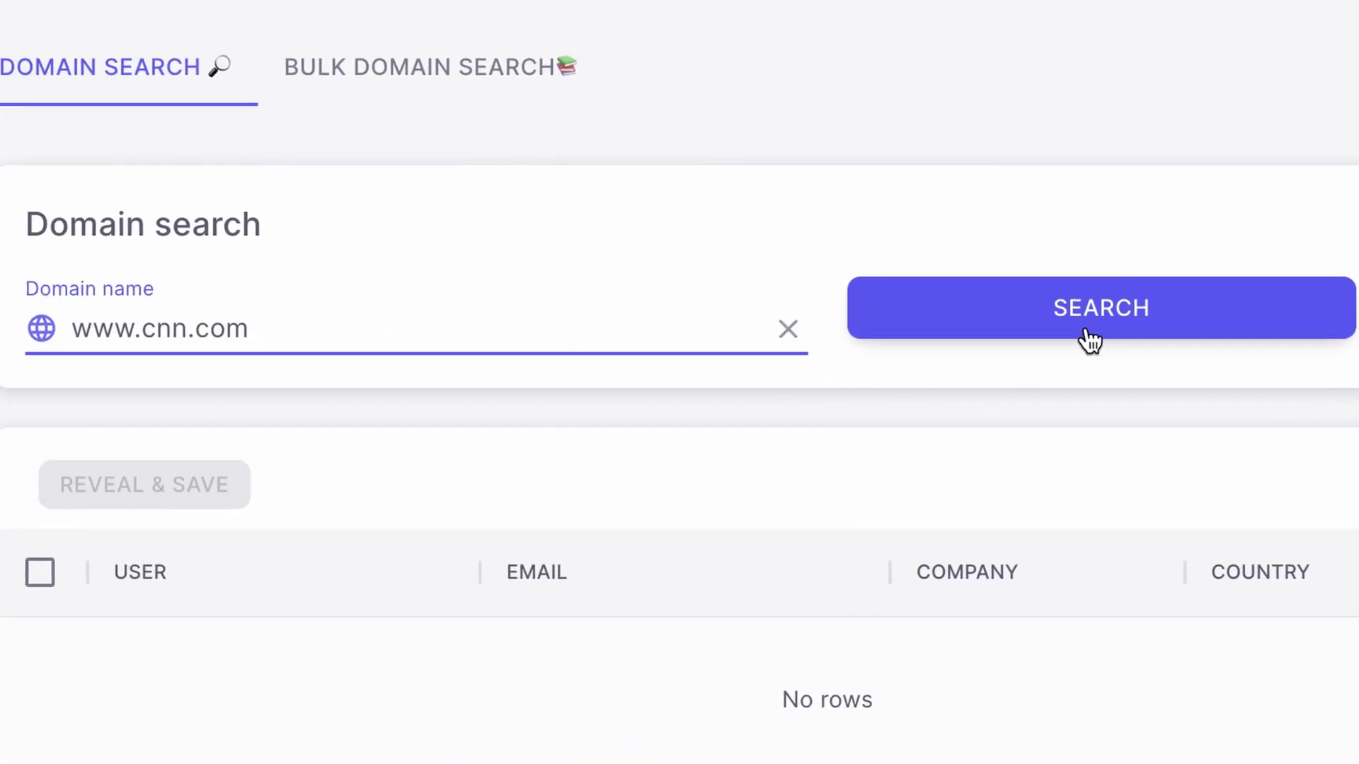
left_click(1089, 333)
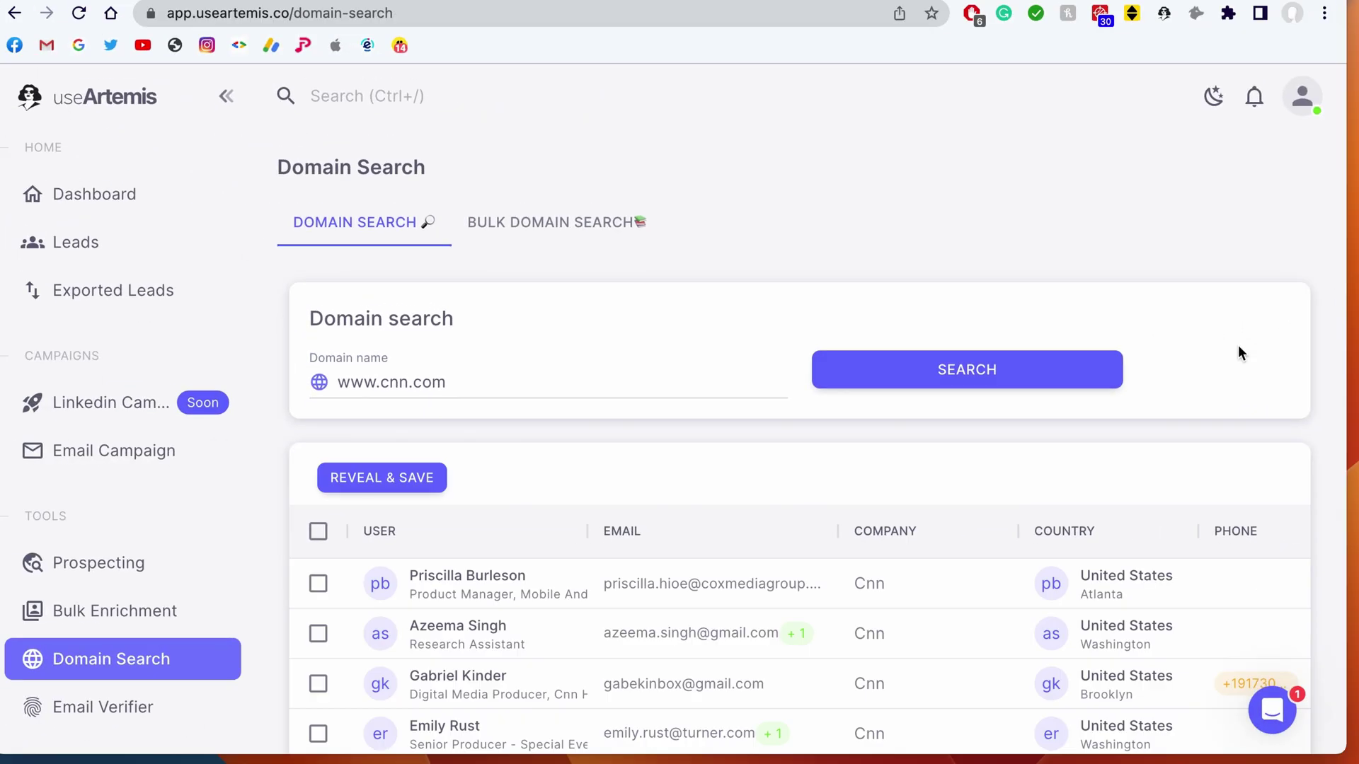
scroll(1195, 397, "down", 4)
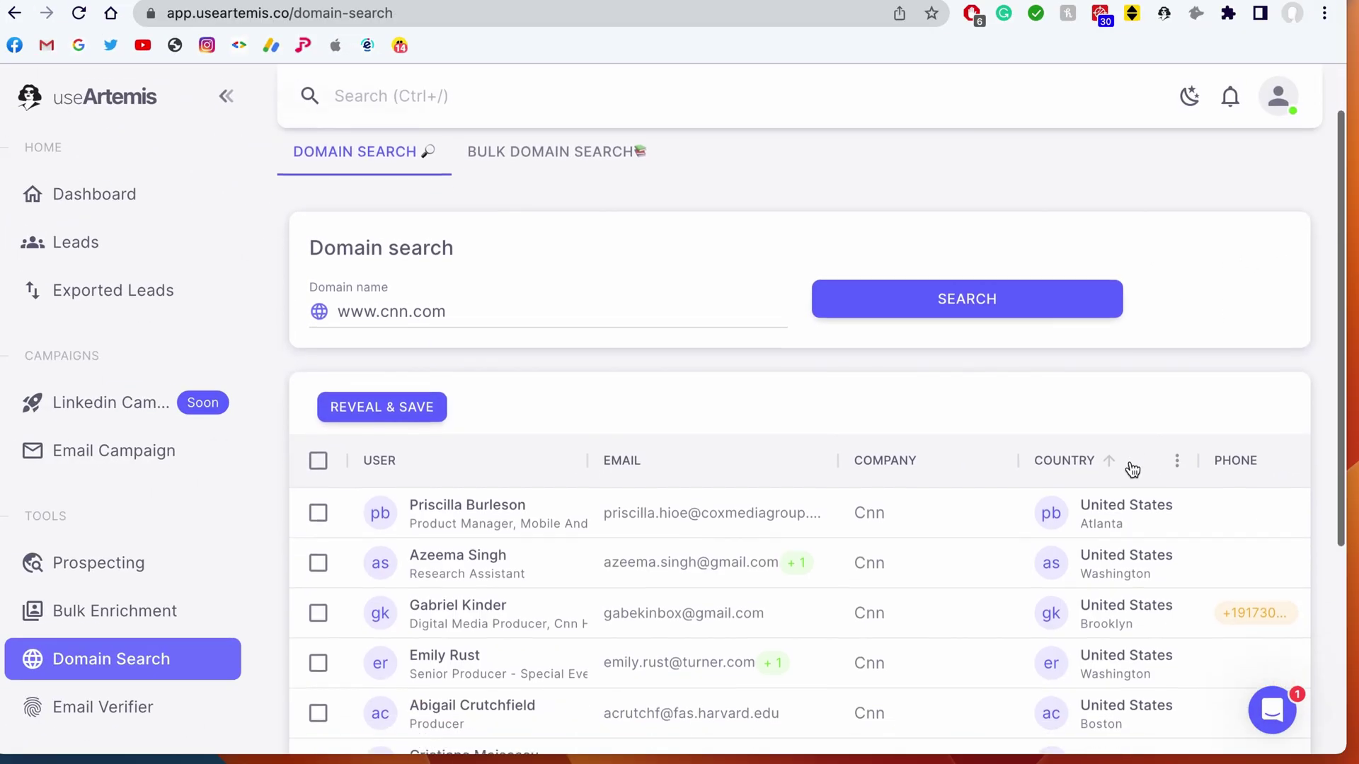
scroll(1131, 457, "down", 2)
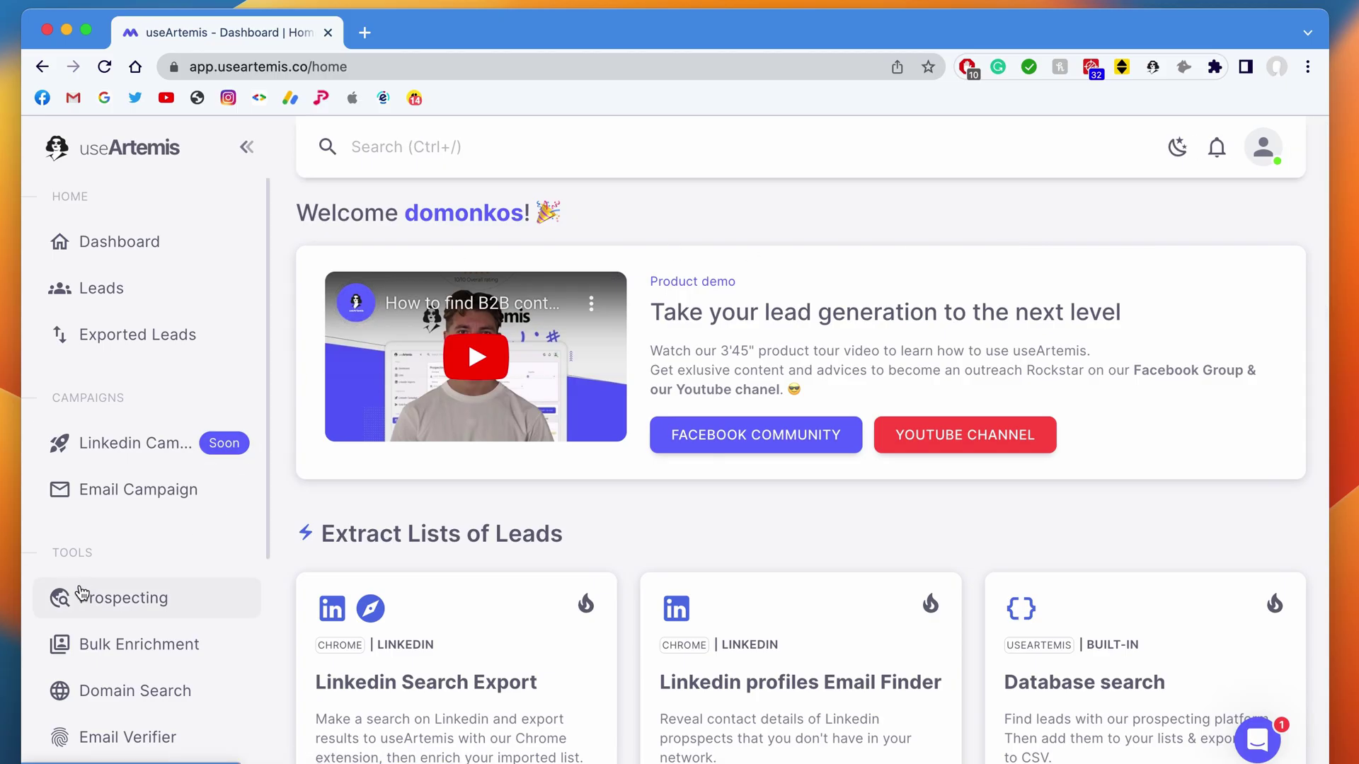
Search prospects whose company is Tesla (tesla.com) and browse the results
left_click(140, 604)
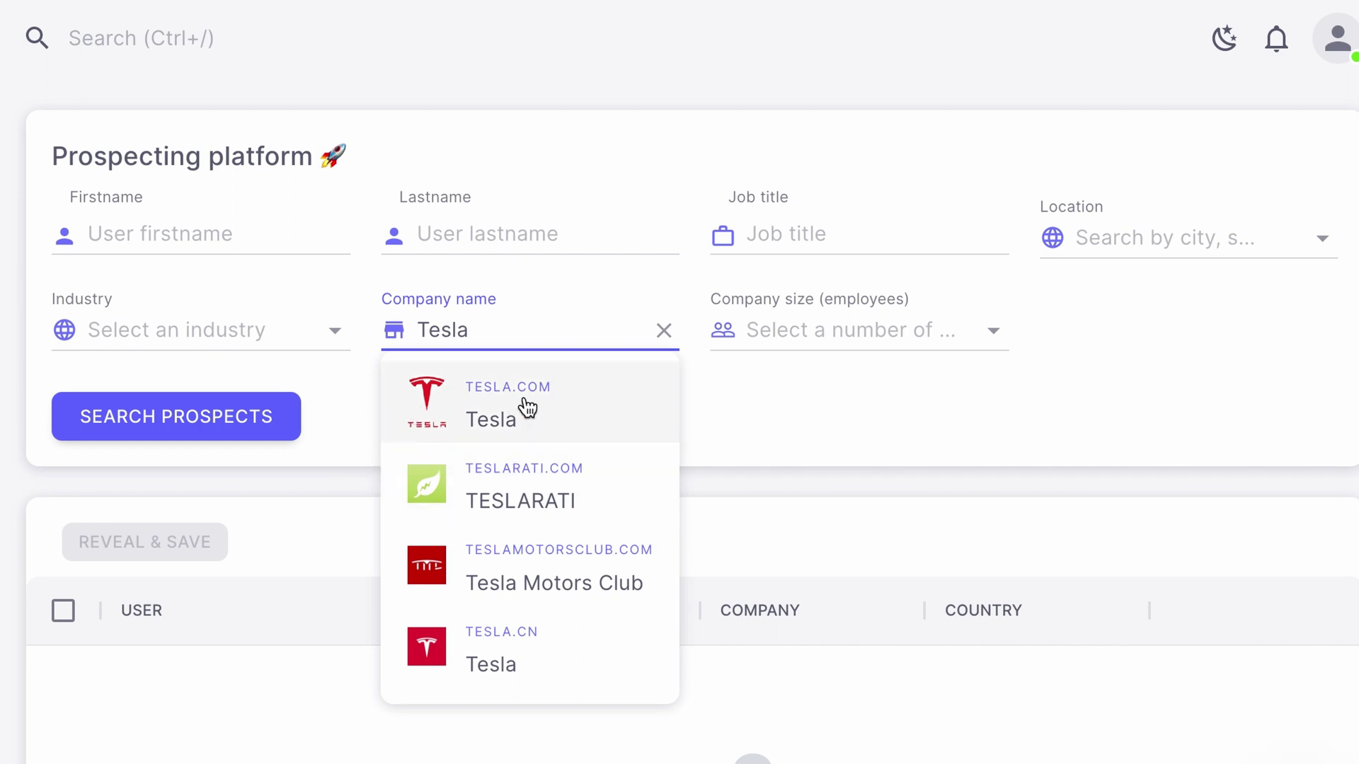
left_click(527, 409)
left_click(210, 419)
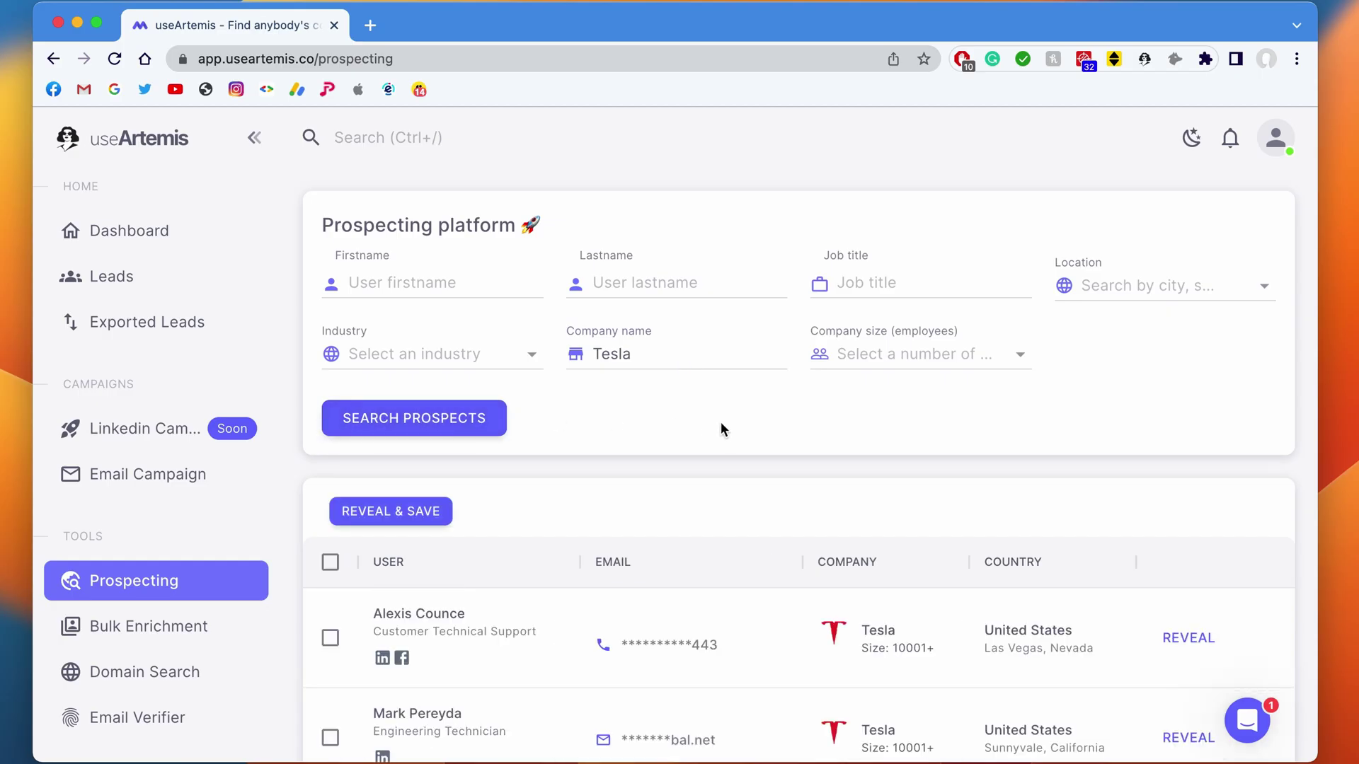
scroll(731, 426, "down", 5)
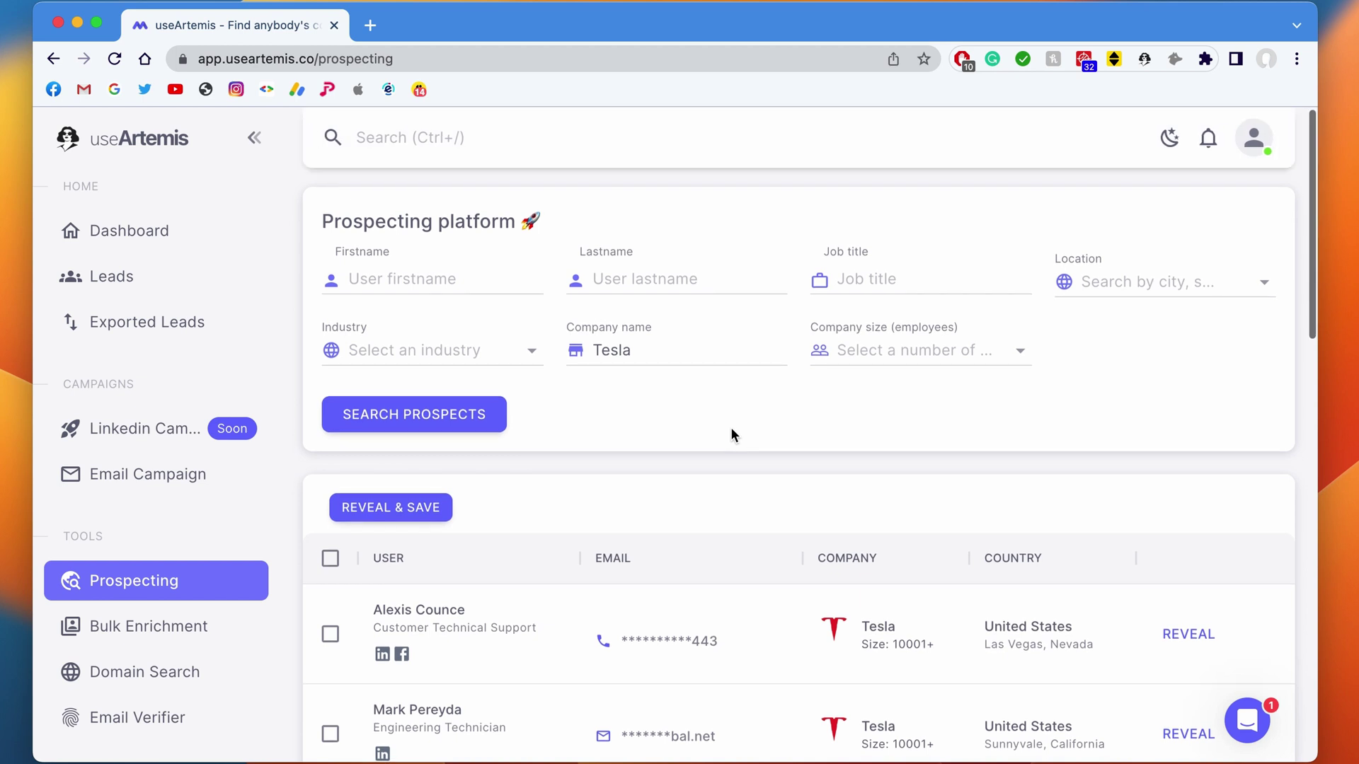
scroll(733, 427, "down", 5)
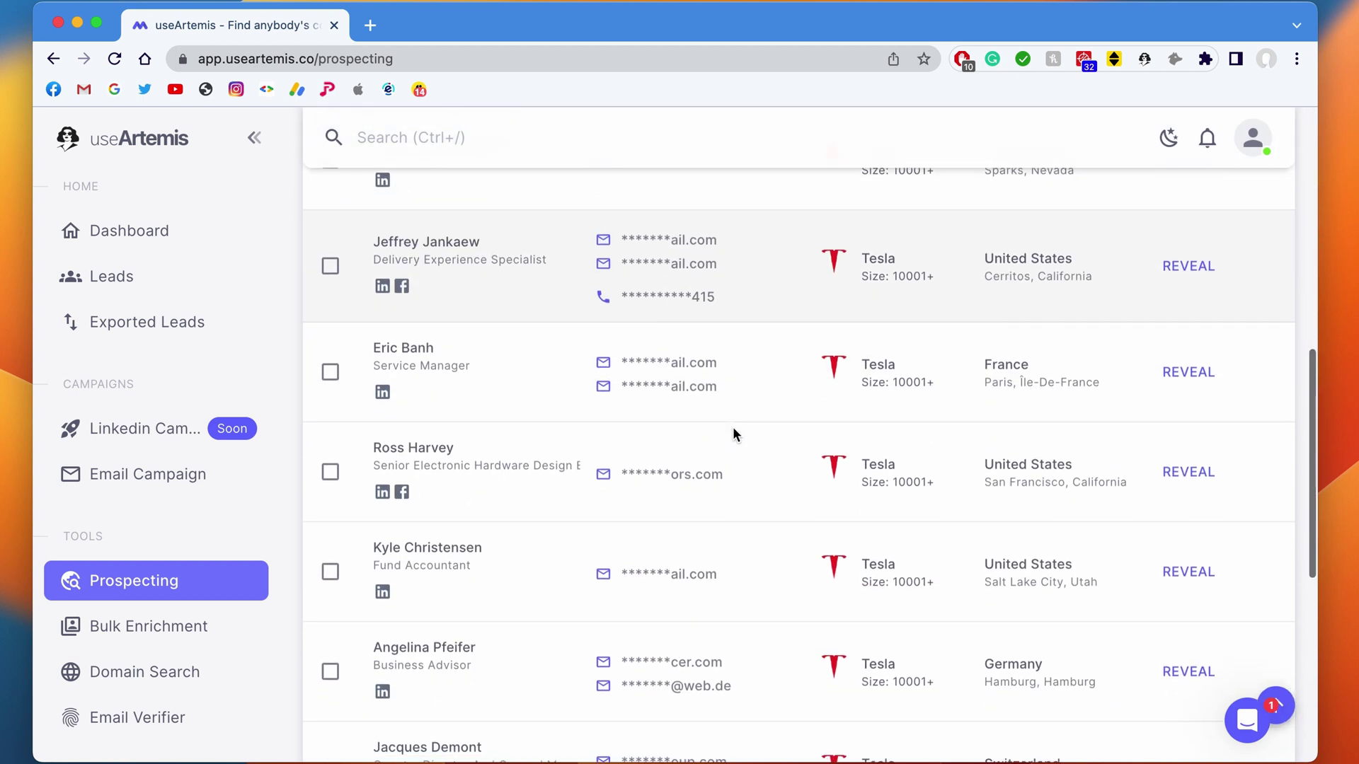
scroll(732, 427, "up", 10)
Start saving the Tesla prospects, typing 'Tesl' to look for a target lead list
left_click(414, 514)
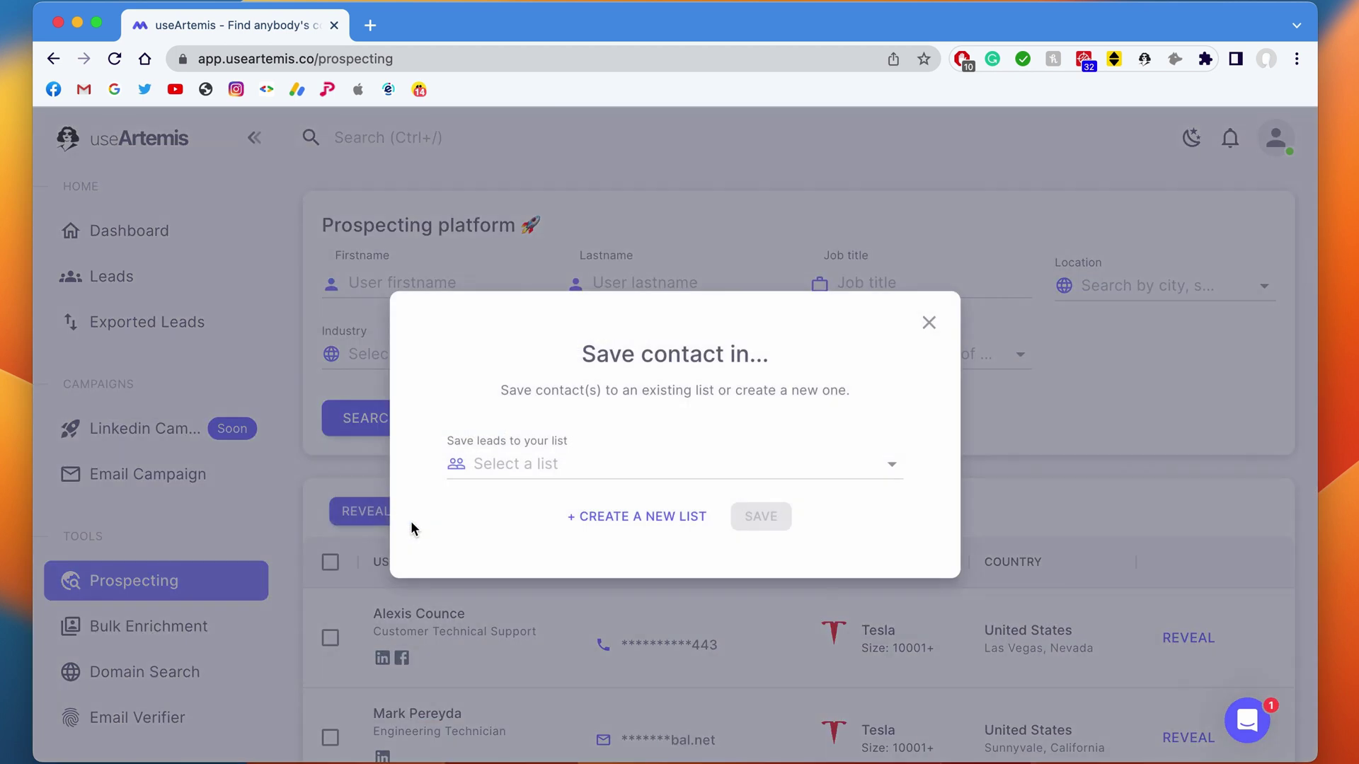
left_click(550, 471)
type("Tesla workers")
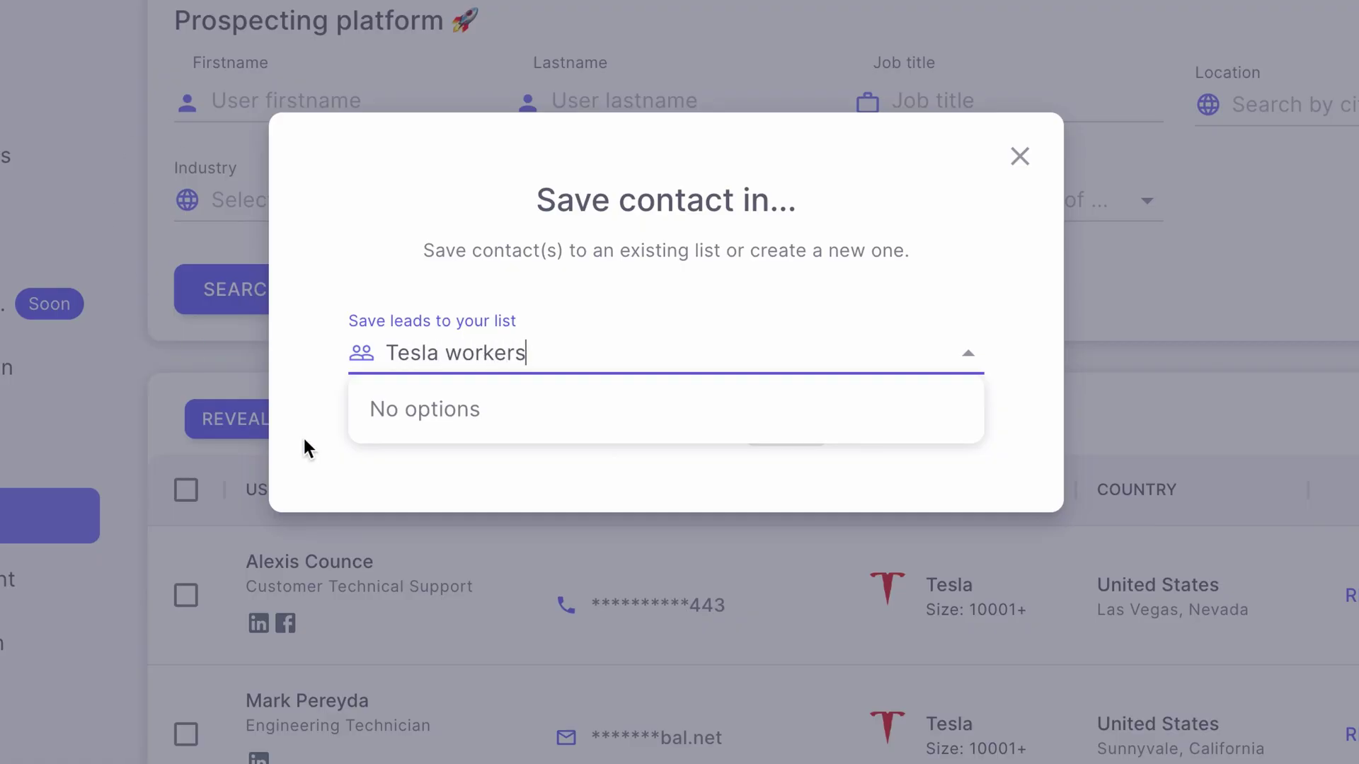
left_click(305, 440)
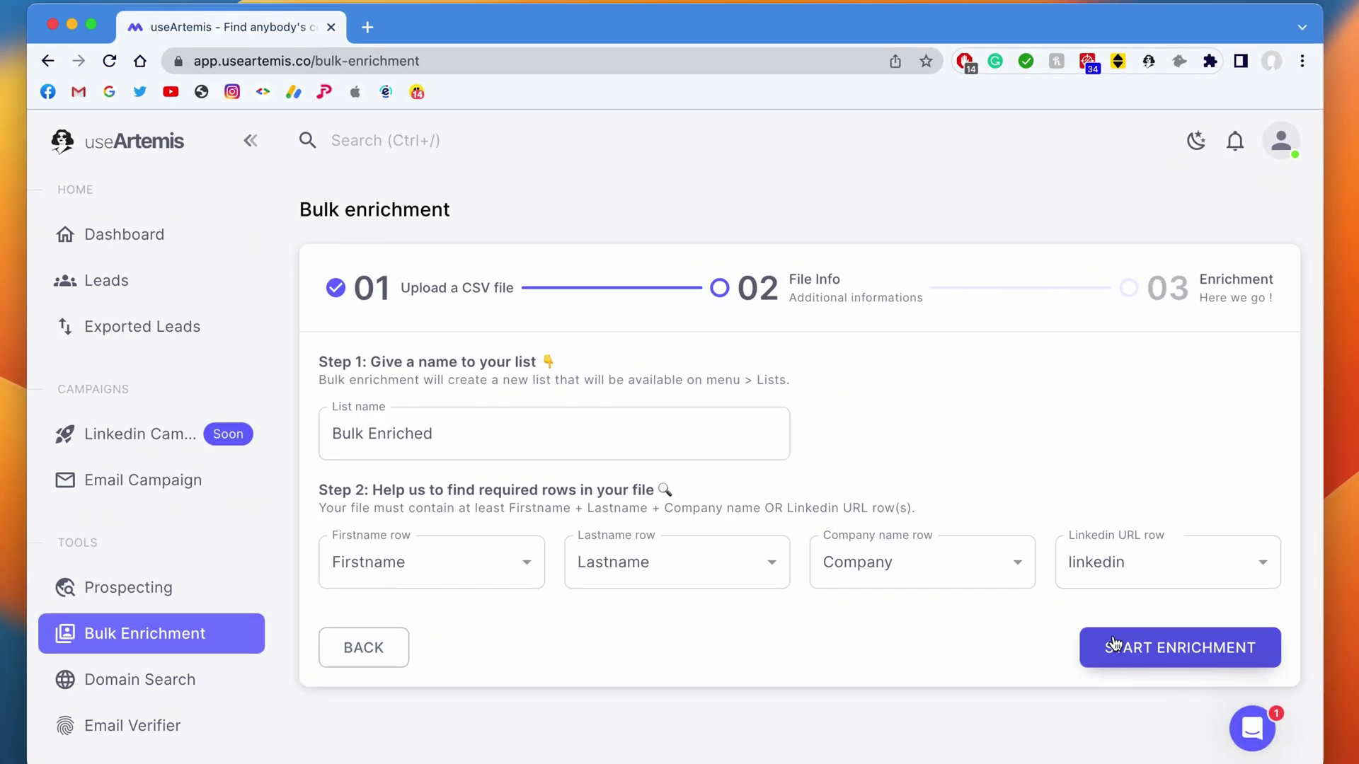
Start enrichment of the uploaded CSV as the 'Bulk Enriched' list
left_click(1113, 645)
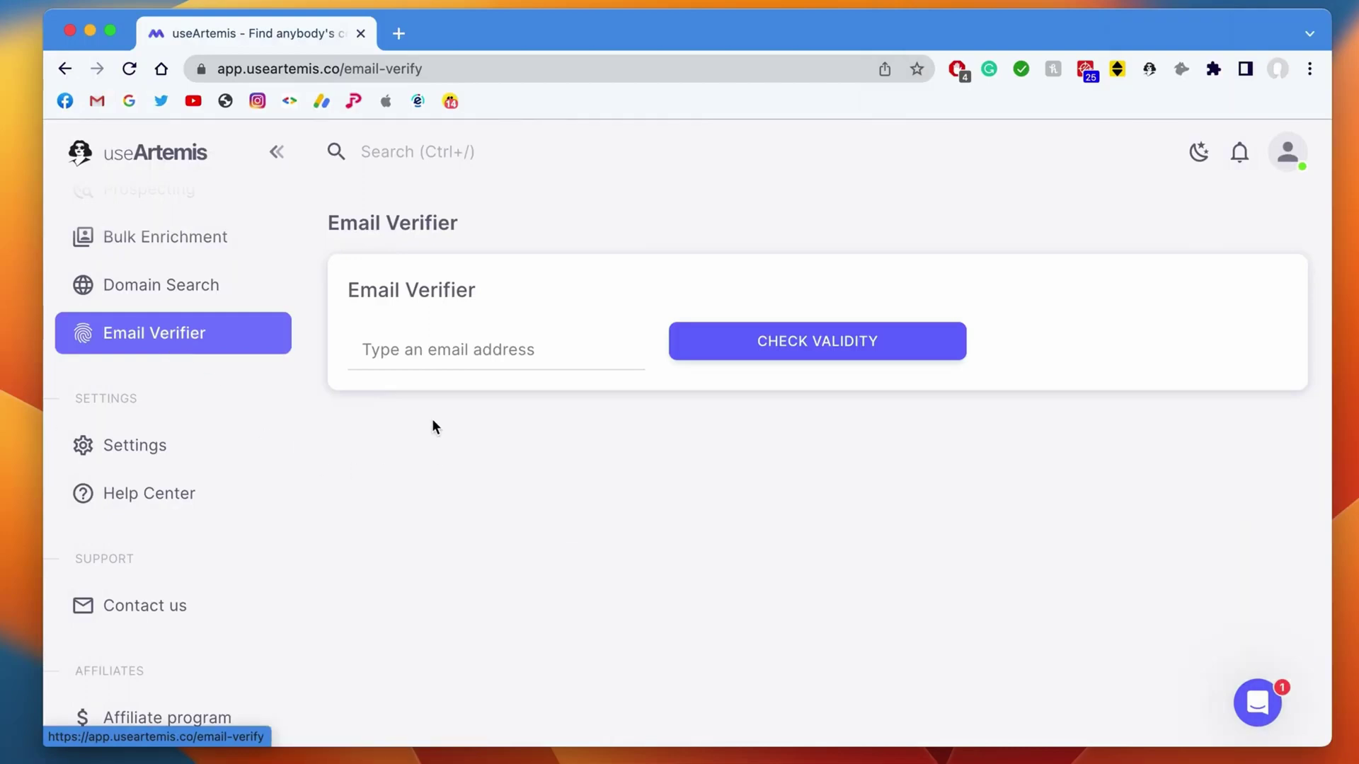
Check a pasted email address is Safe, then verify all emails in the Bulk Enriched list
left_click(424, 351)
key("super+v")
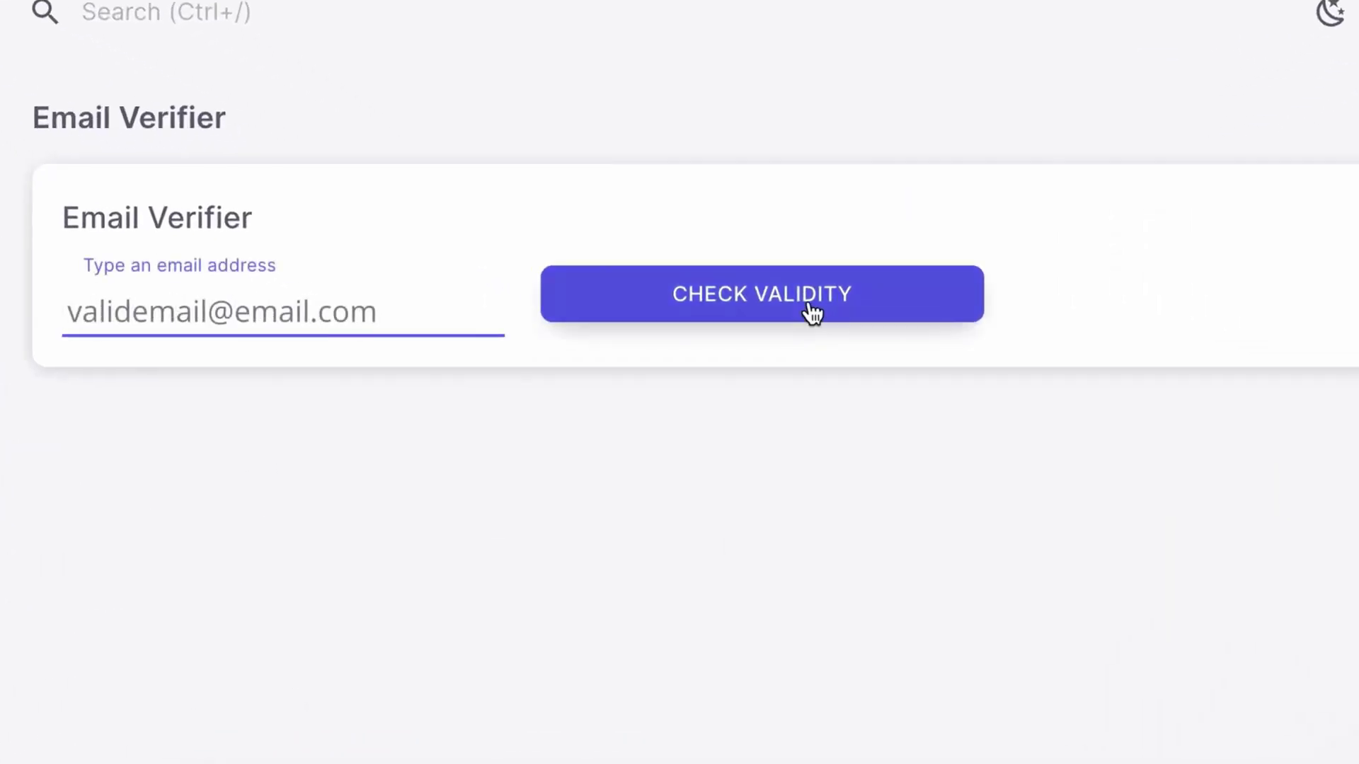
left_click(812, 314)
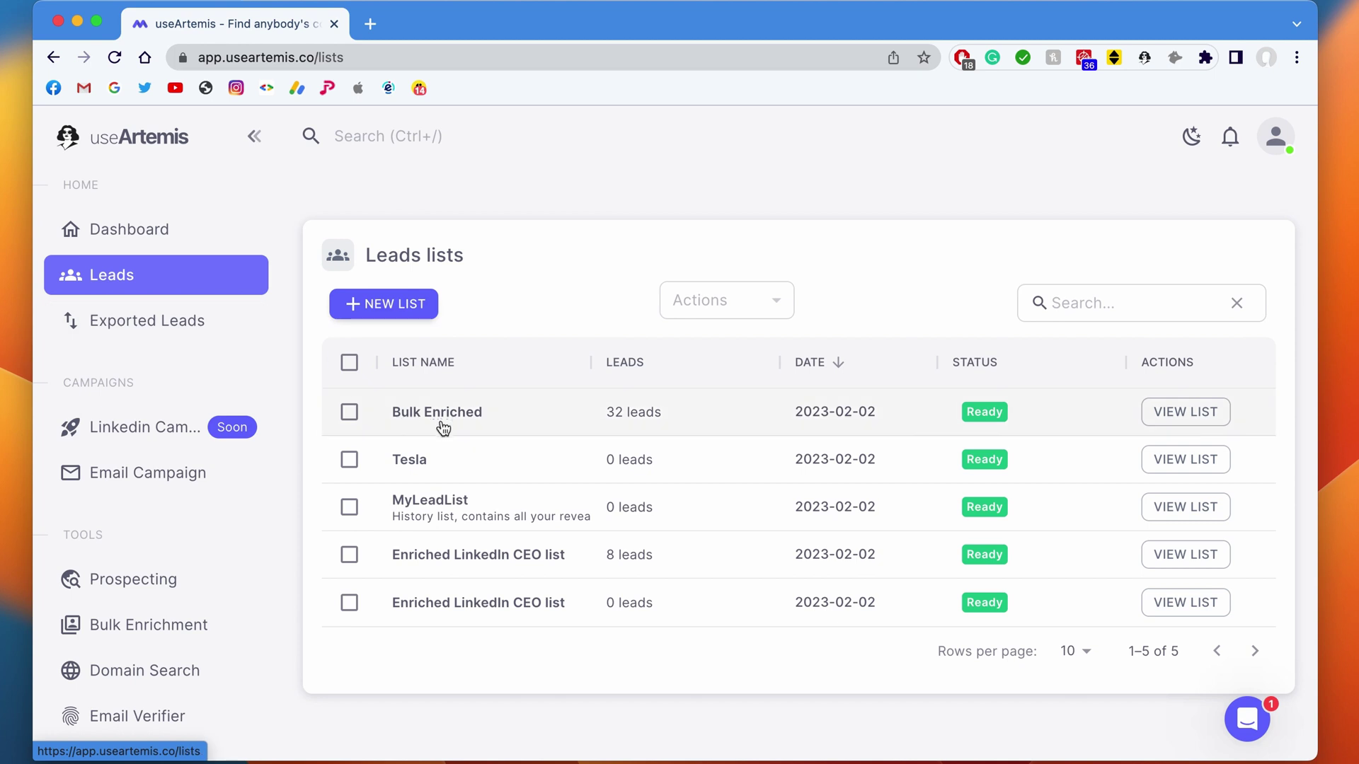
left_click(443, 427)
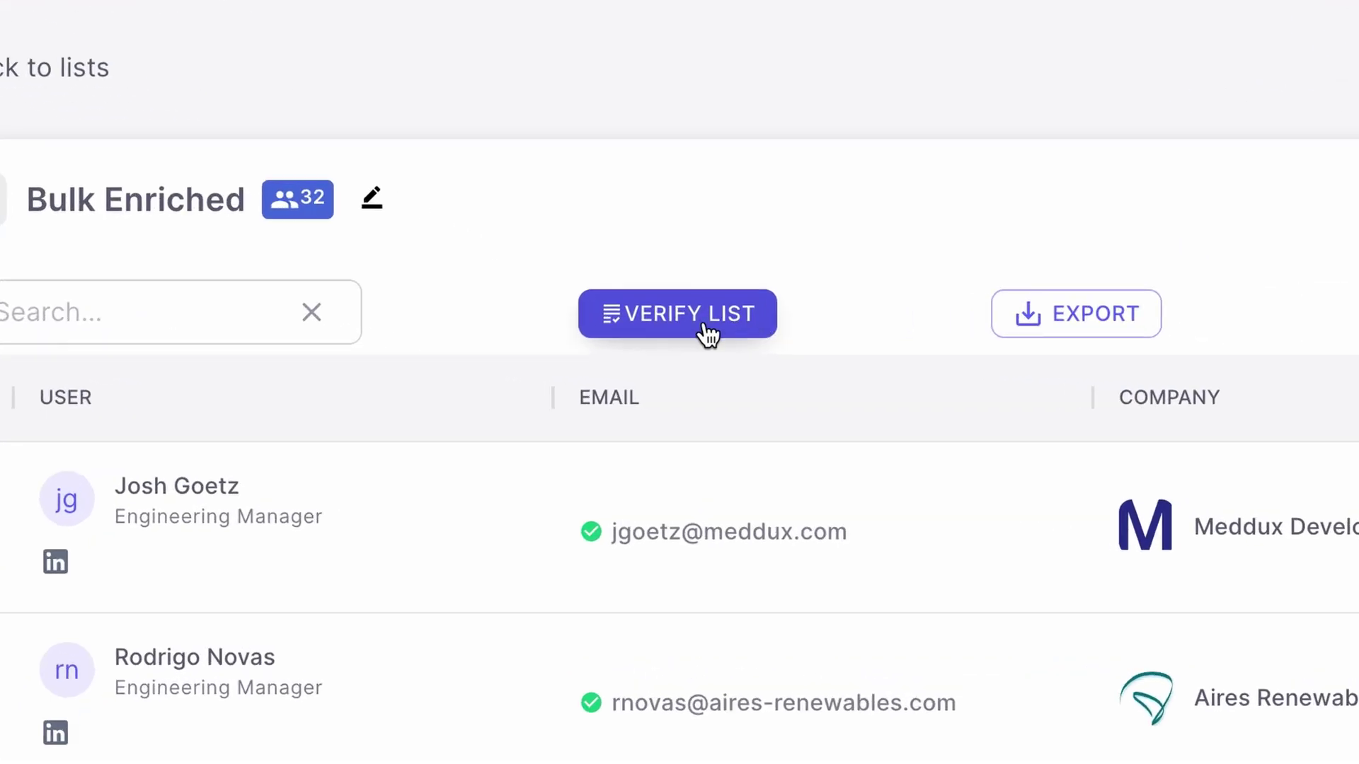
left_click(707, 331)
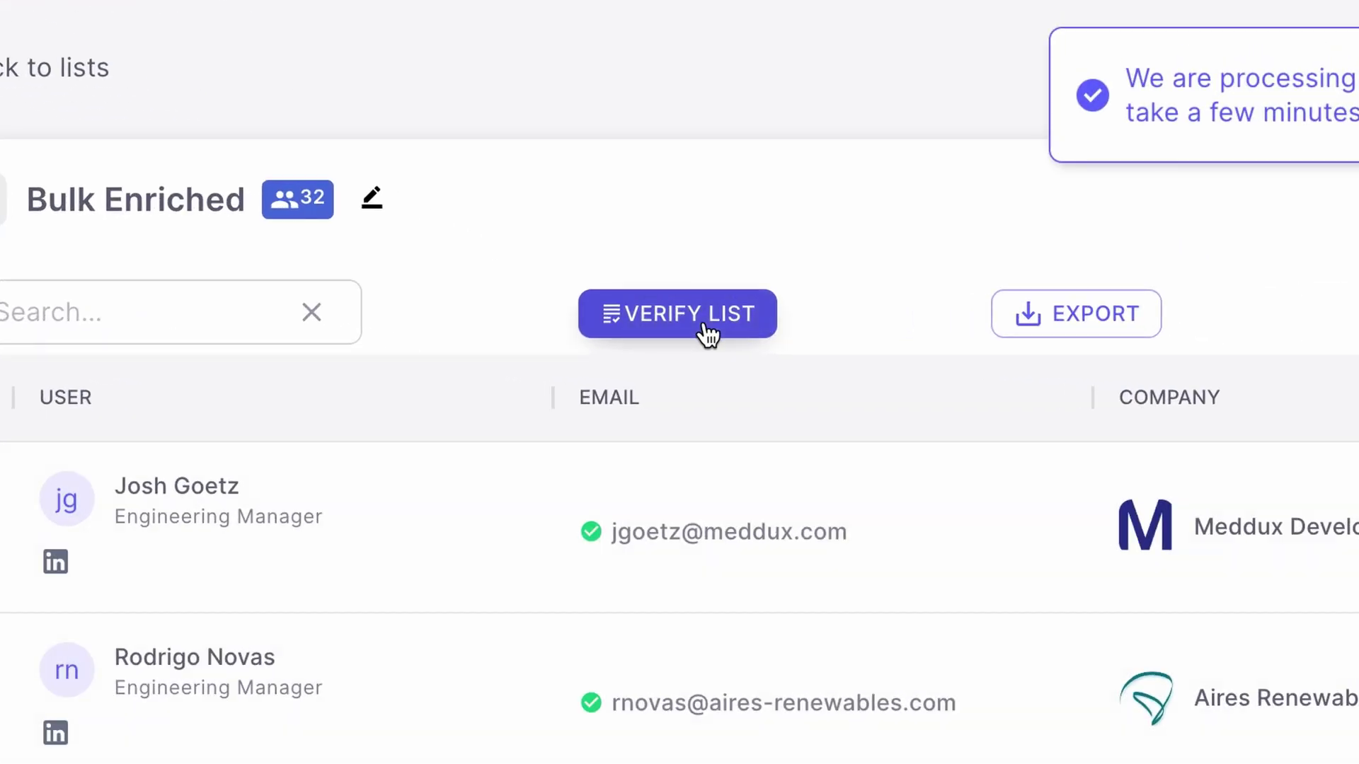